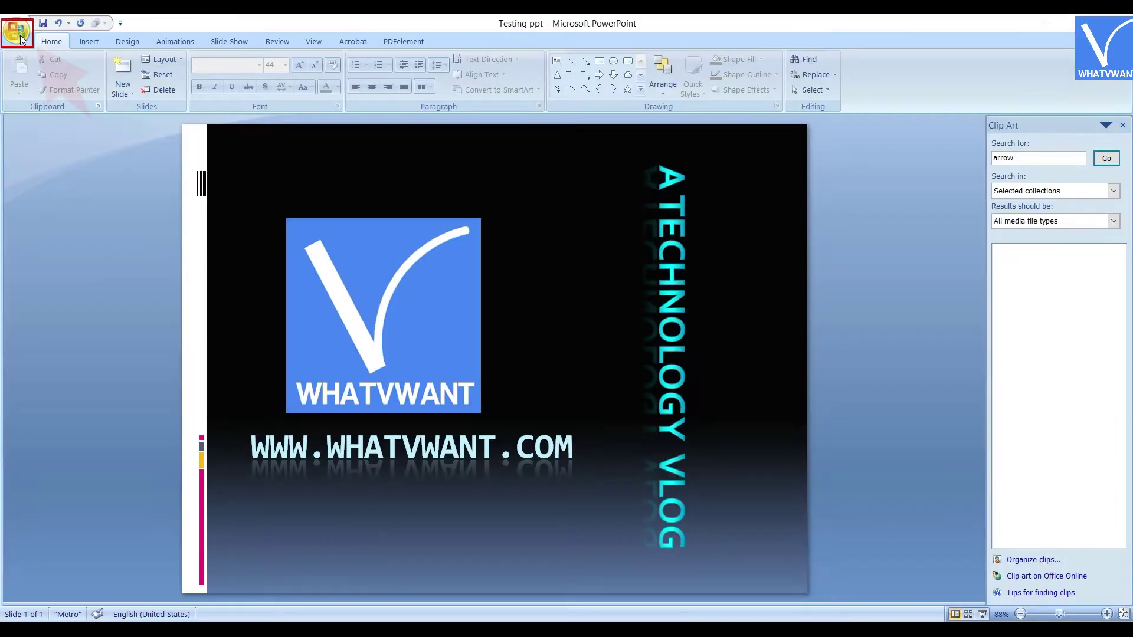
Save the slide as a PDF named Testing ppt on LENOVO (D:) via Save As > PDF or XPS.
click(20, 36)
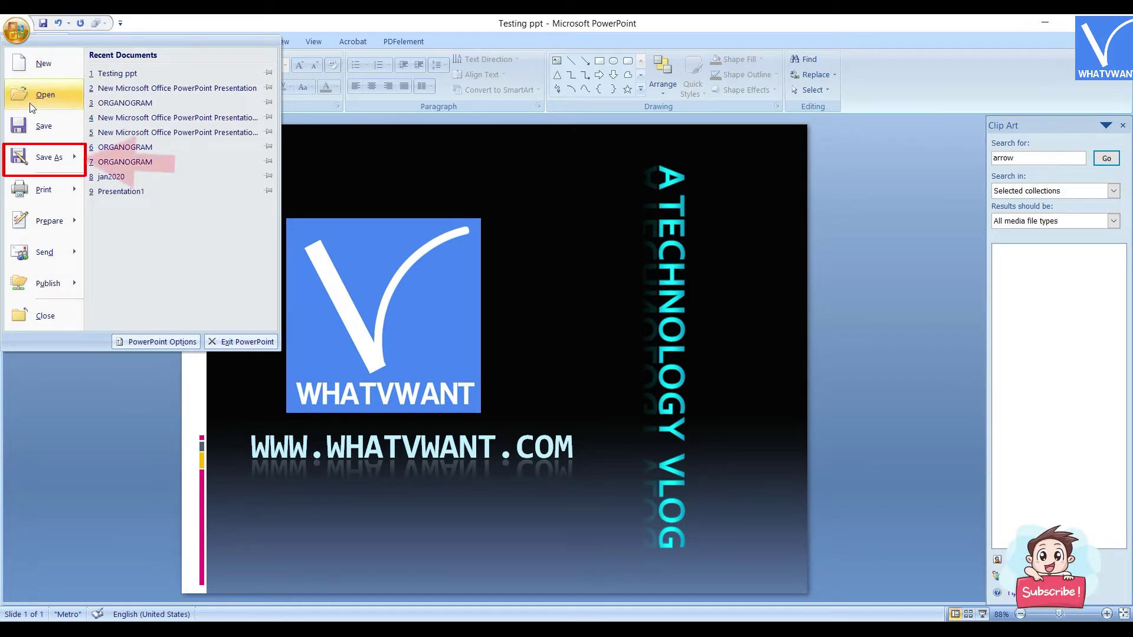
mouse_move(55, 162)
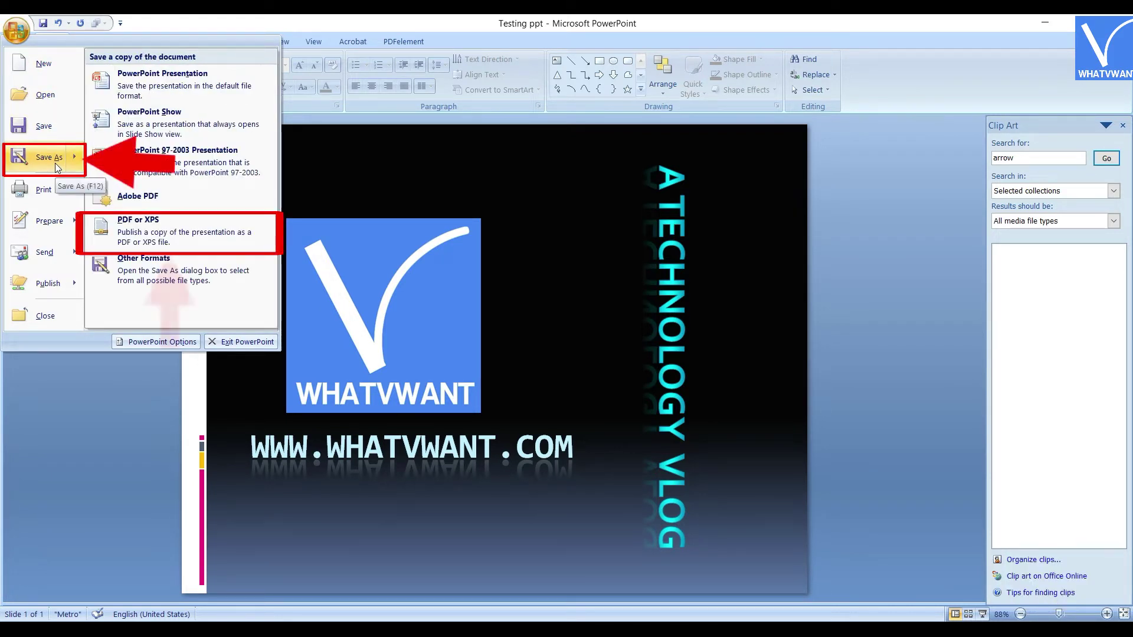
click(199, 237)
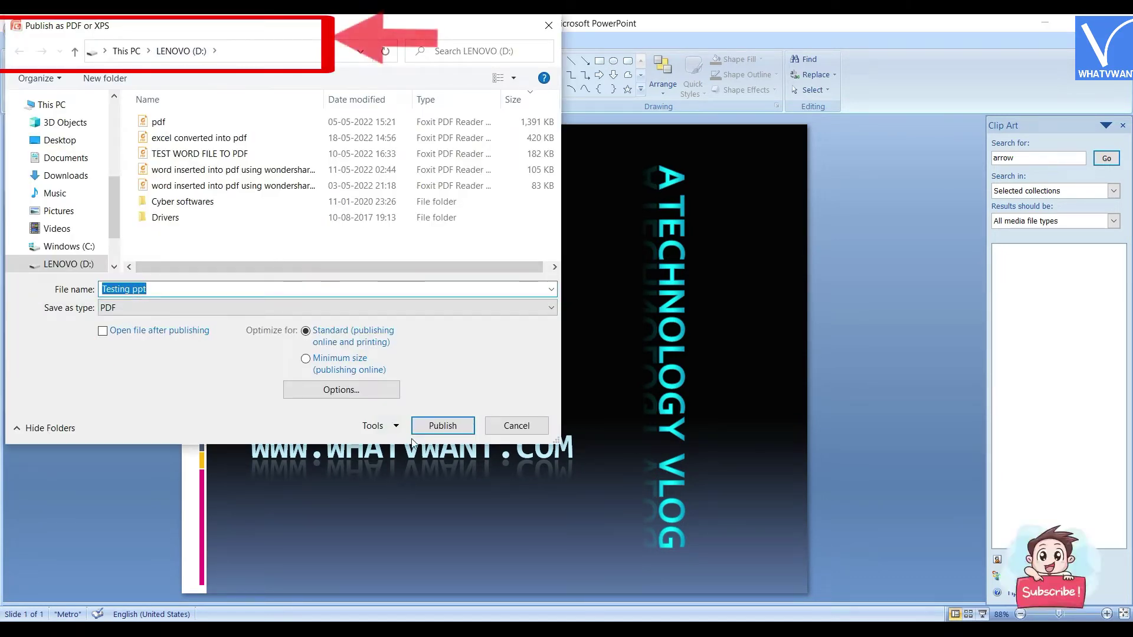
click(450, 432)
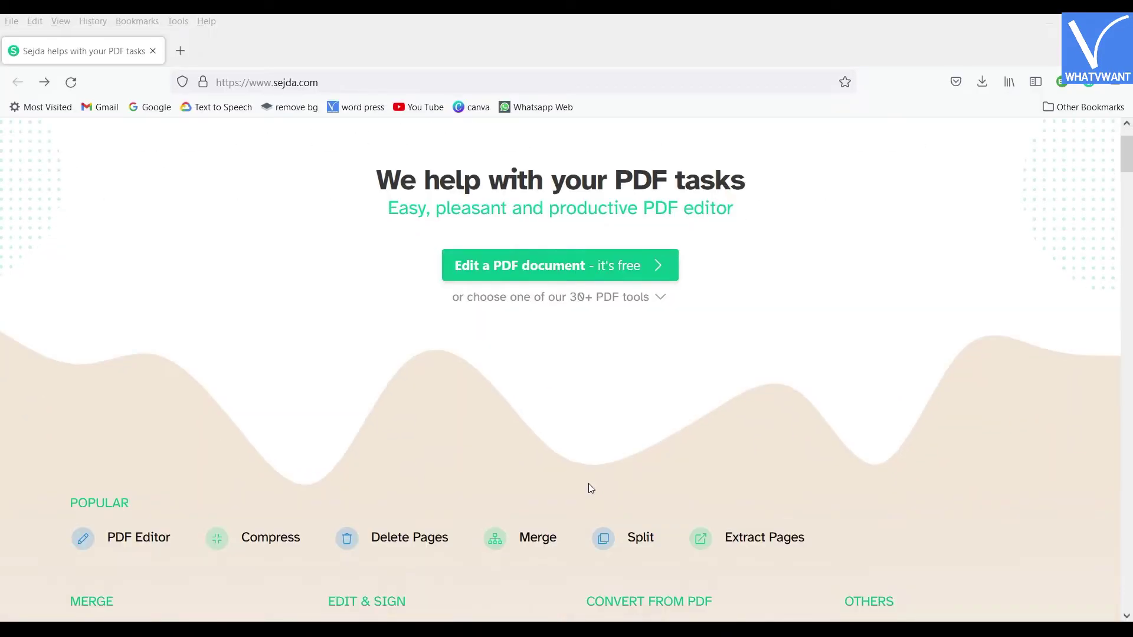
Scroll Sejda's homepage and pick the Merge tool from its popular tools.
scroll(590, 488, up, 2)
scroll(591, 488, down, 2)
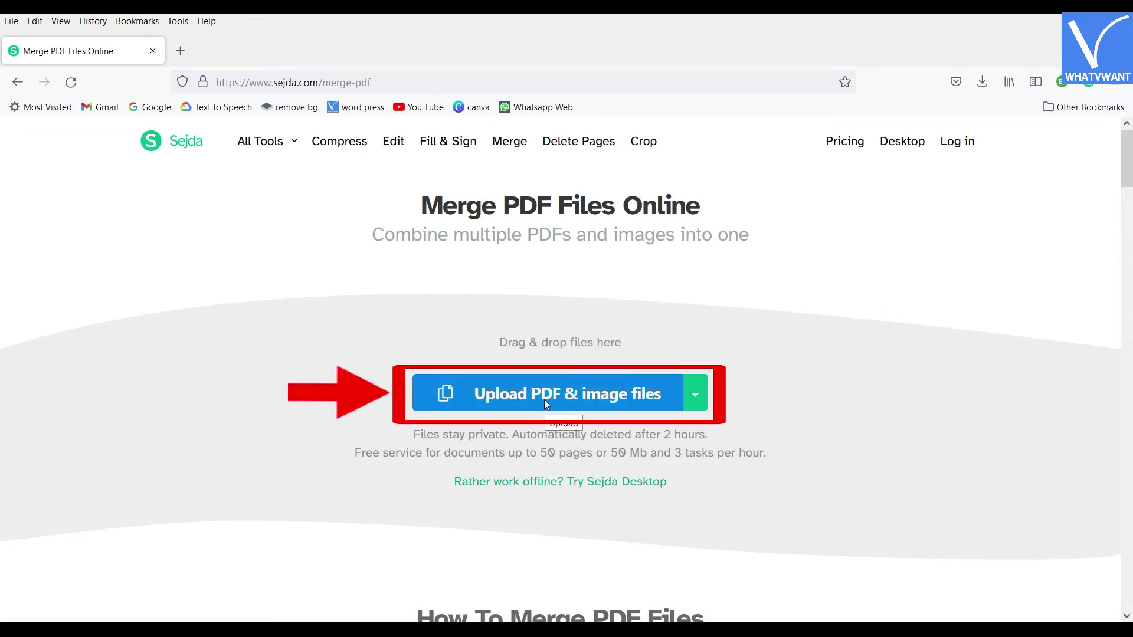
click(694, 392)
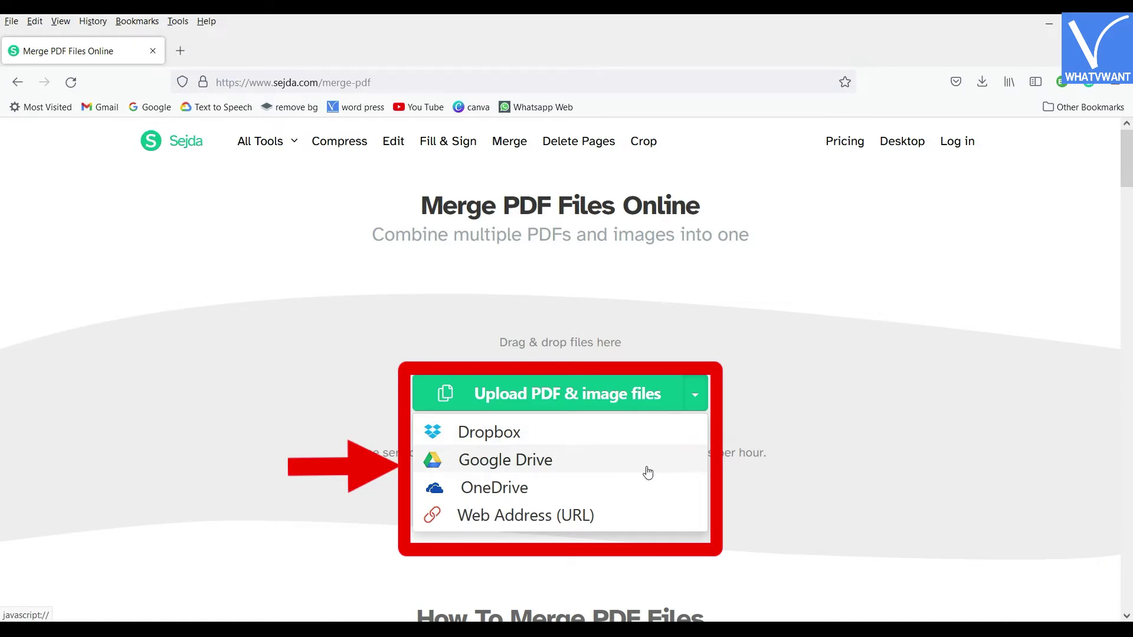
Upload pdf and Testing ppt to Sejda, merge them, and download pdf_merged.pdf.
click(557, 396)
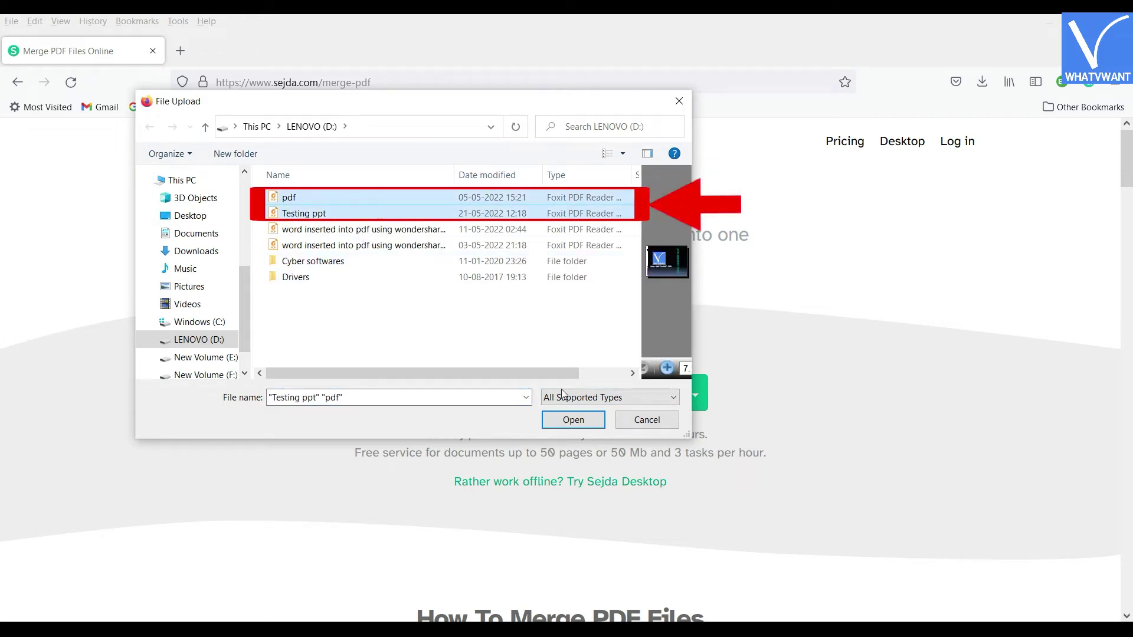
click(574, 420)
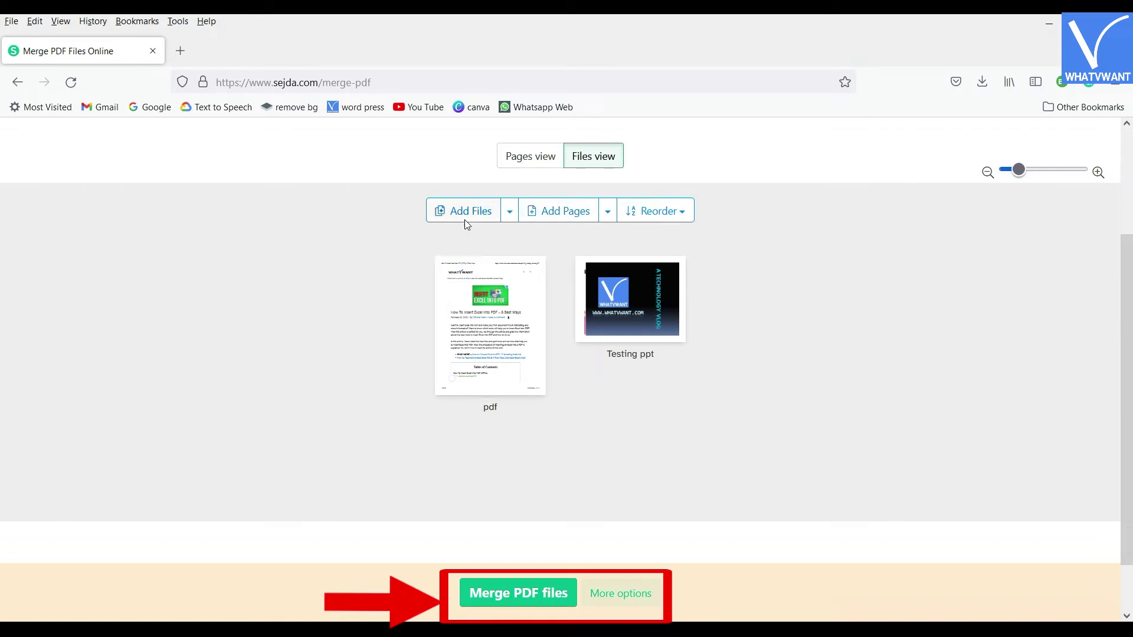
click(522, 584)
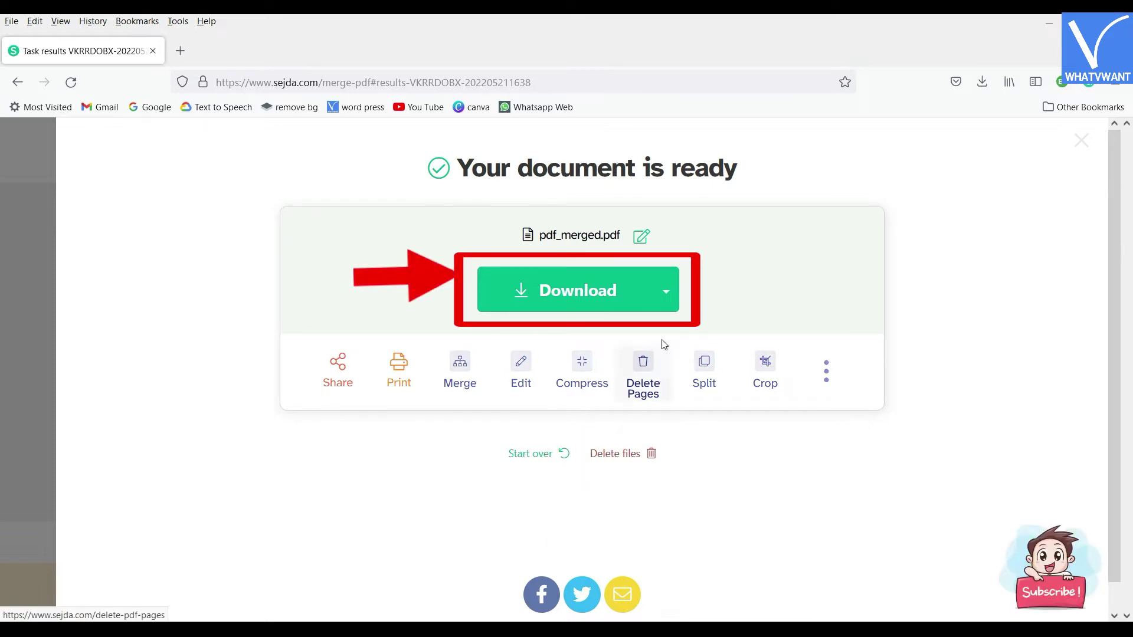
click(675, 304)
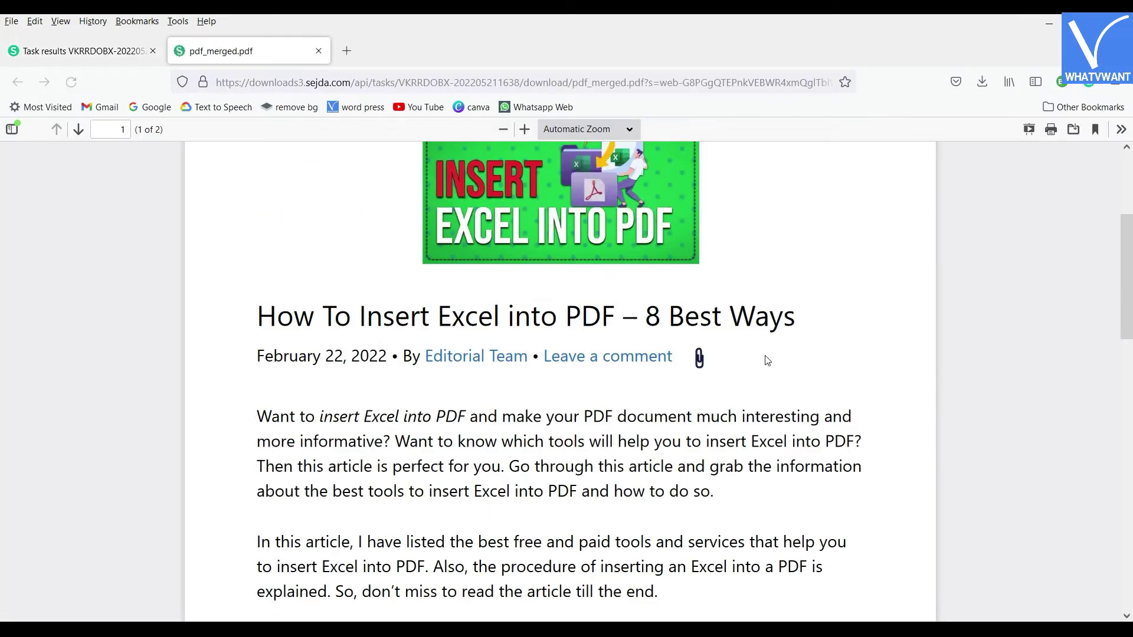
scroll(766, 358, down, 5)
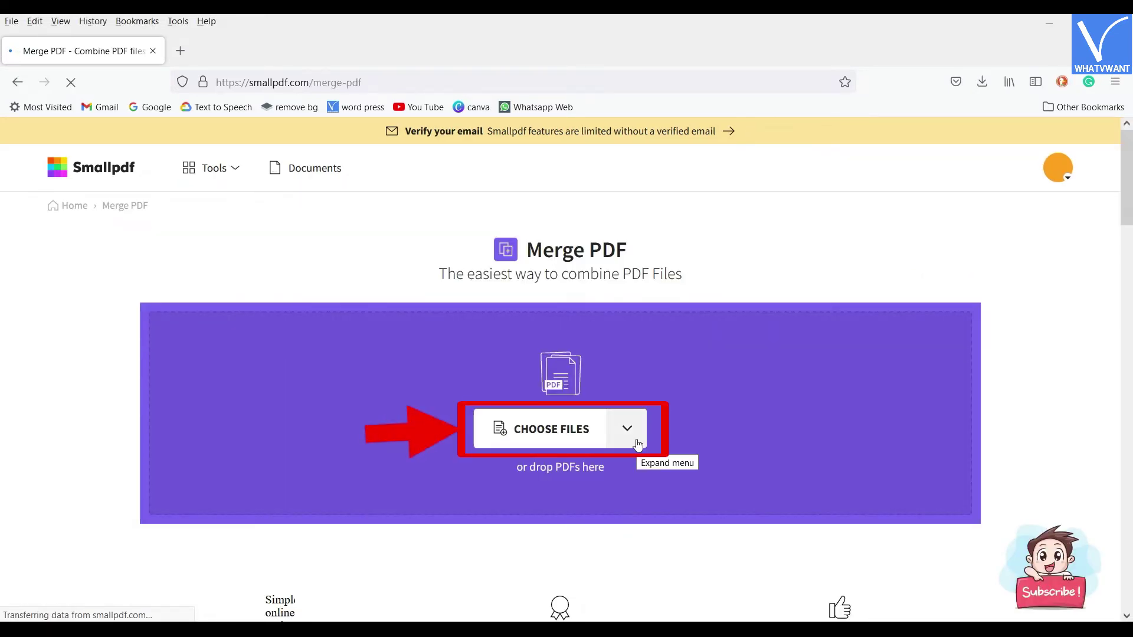
Show the upload-source list beside CHOOSE FILES on Smallpdf's Merge PDF page.
click(638, 445)
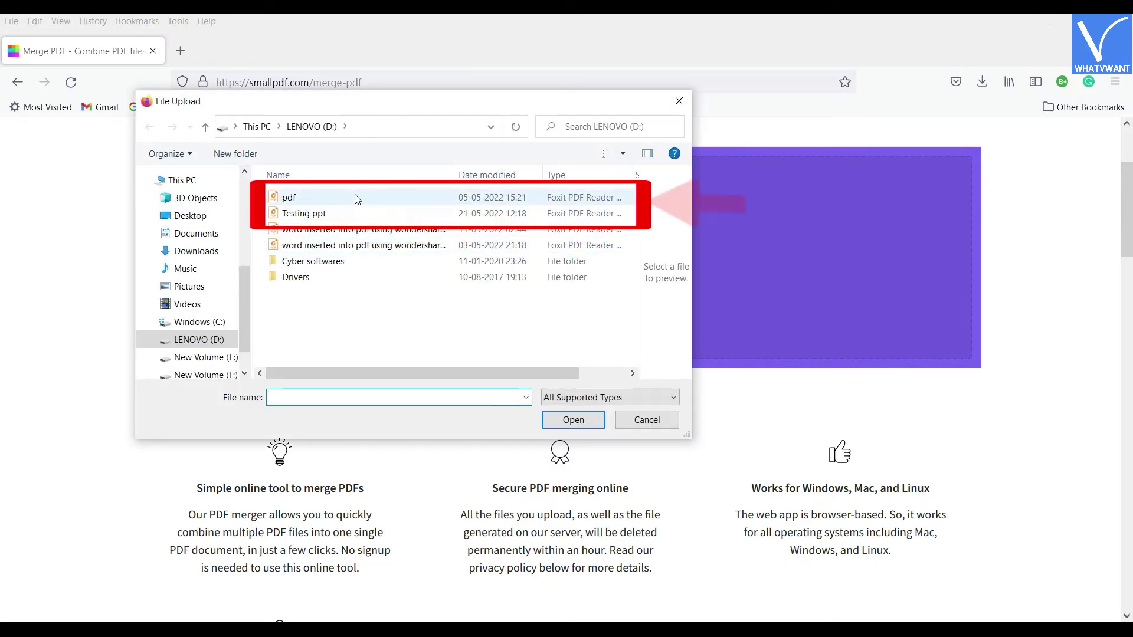
Upload pdf and Testing ppt from the device and keep the Merge files option.
click(357, 198)
ctrl+click(330, 214)
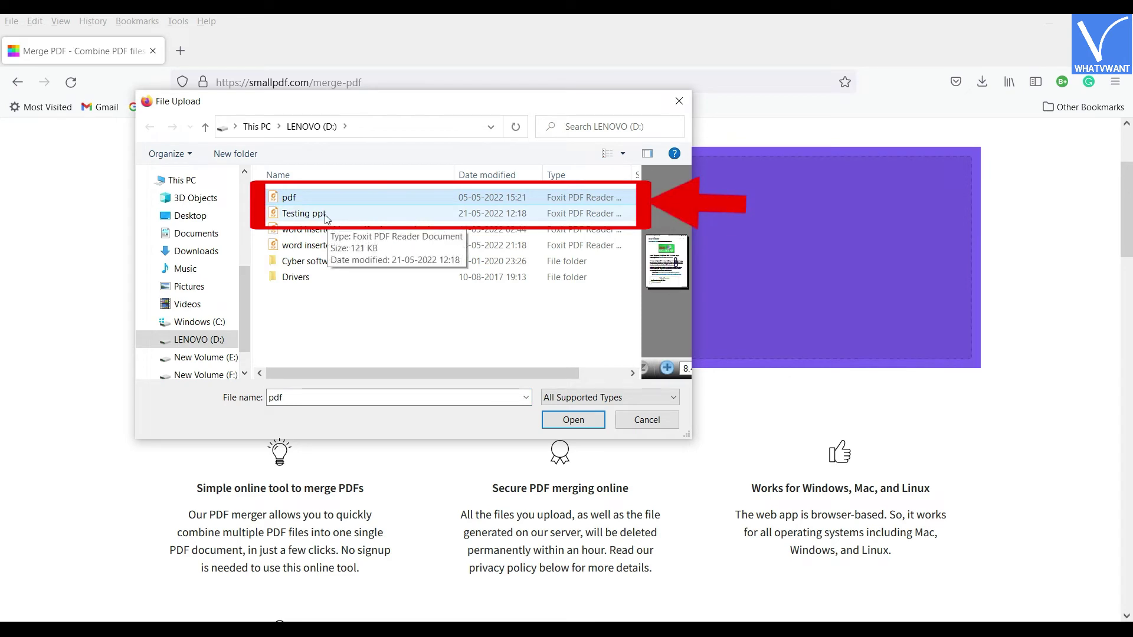
ctrl+click(330, 215)
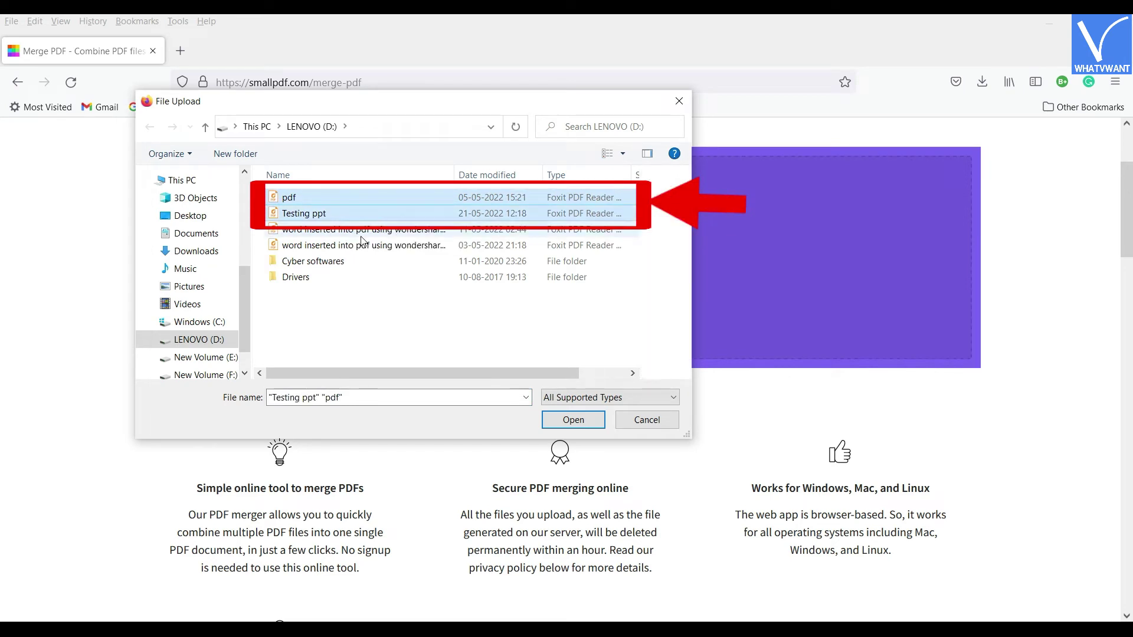
click(572, 420)
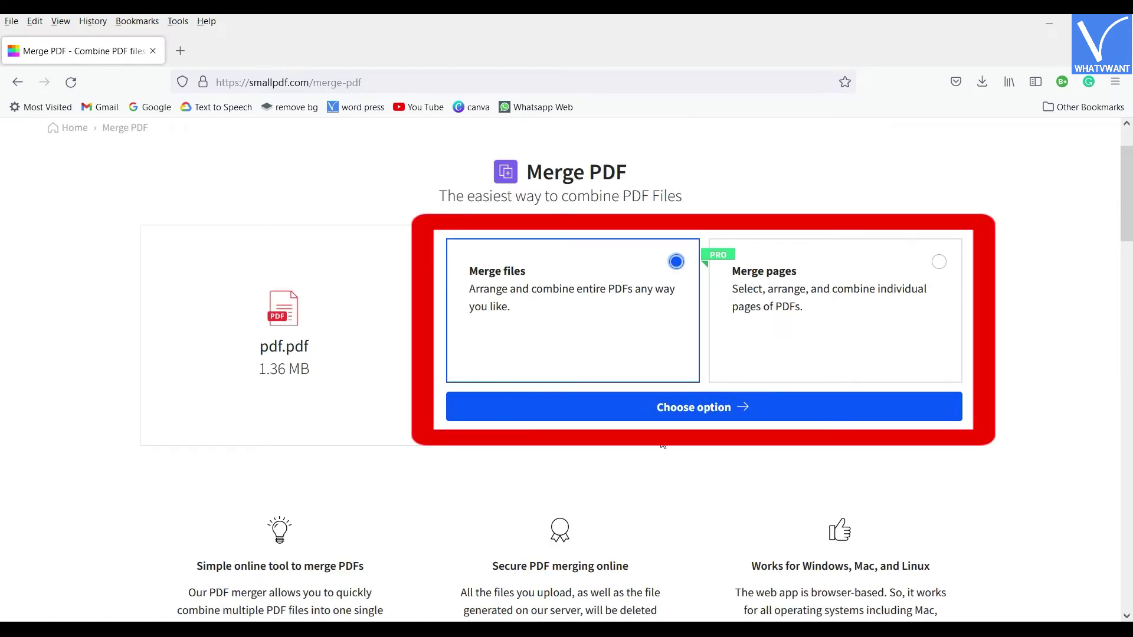
click(706, 419)
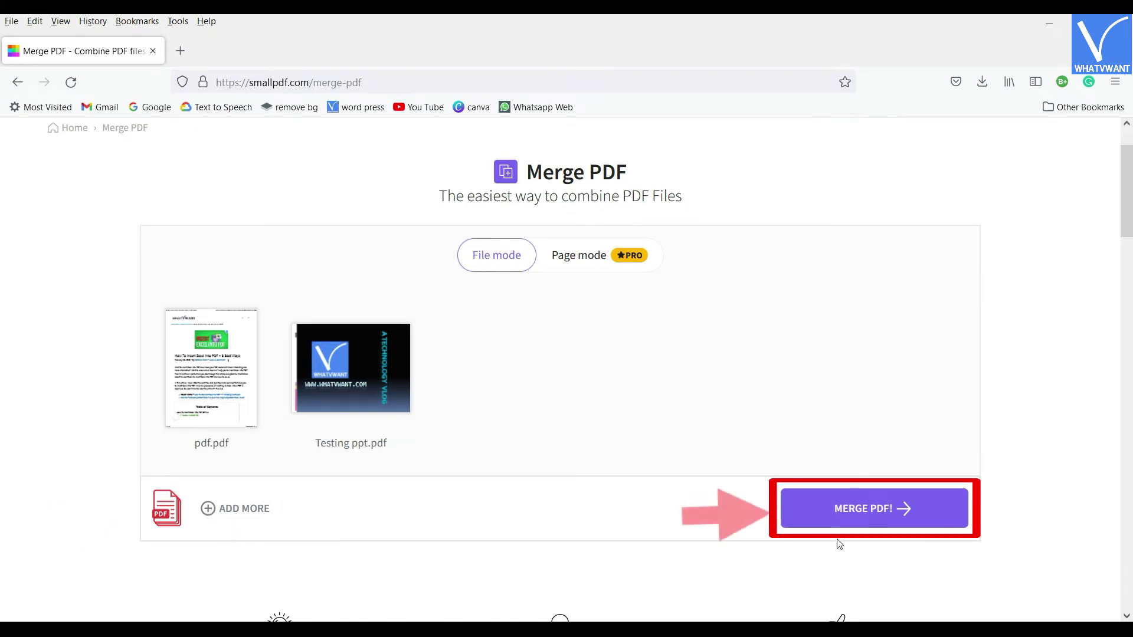
Run MERGE PDF! and download the resulting pdf-merged.pdf.
click(868, 520)
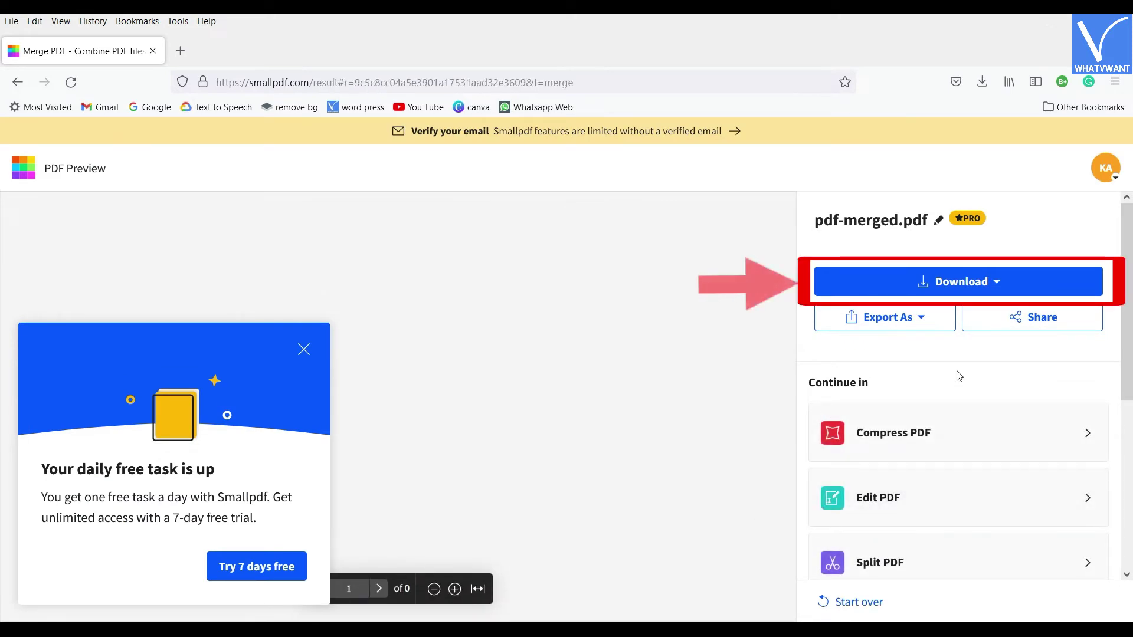
click(1013, 287)
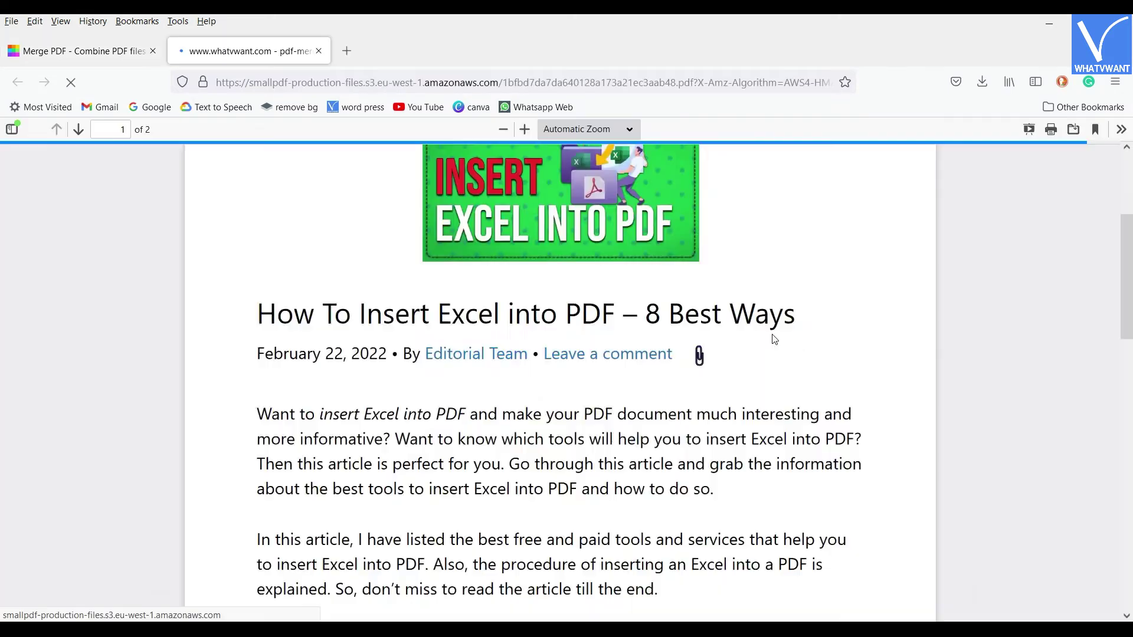
scroll(772, 333, down, 10)
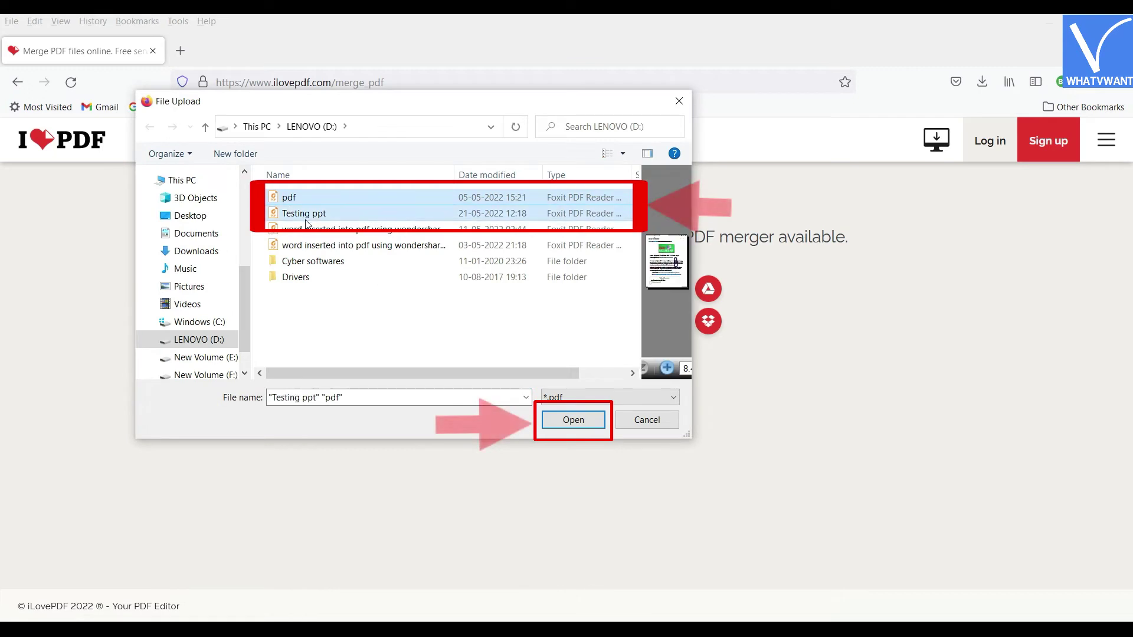
Upload the selected pdf and Testing ppt files to iLovePDF's Merge PDF tool.
click(572, 420)
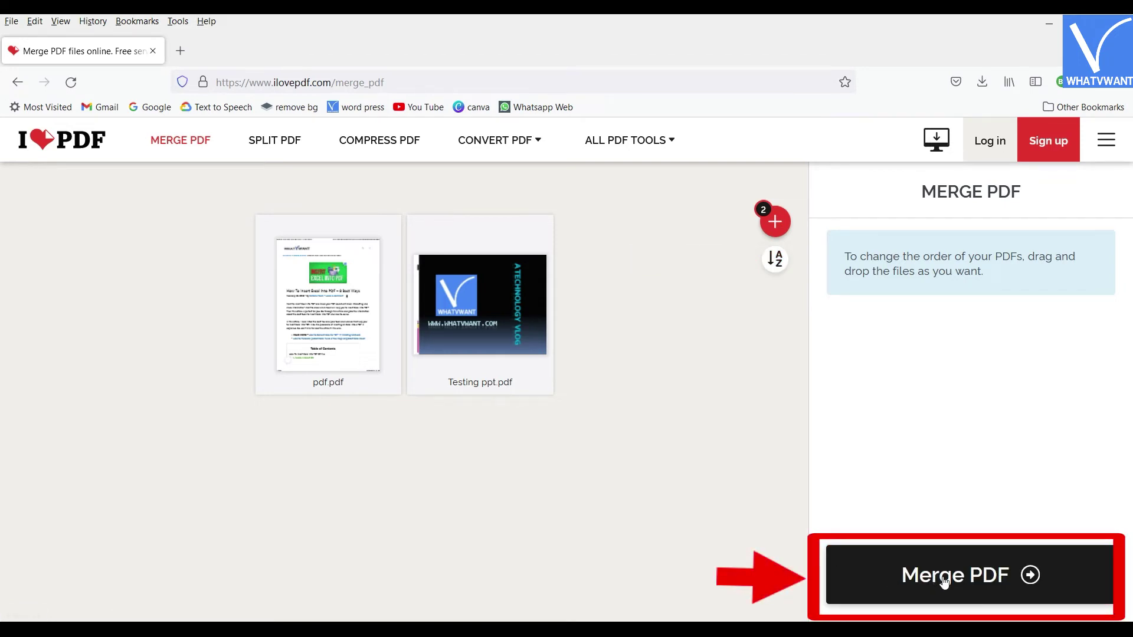
Merge the files and open pdf_Testing ppt_merged.pdf, scrolling through both pages.
click(967, 589)
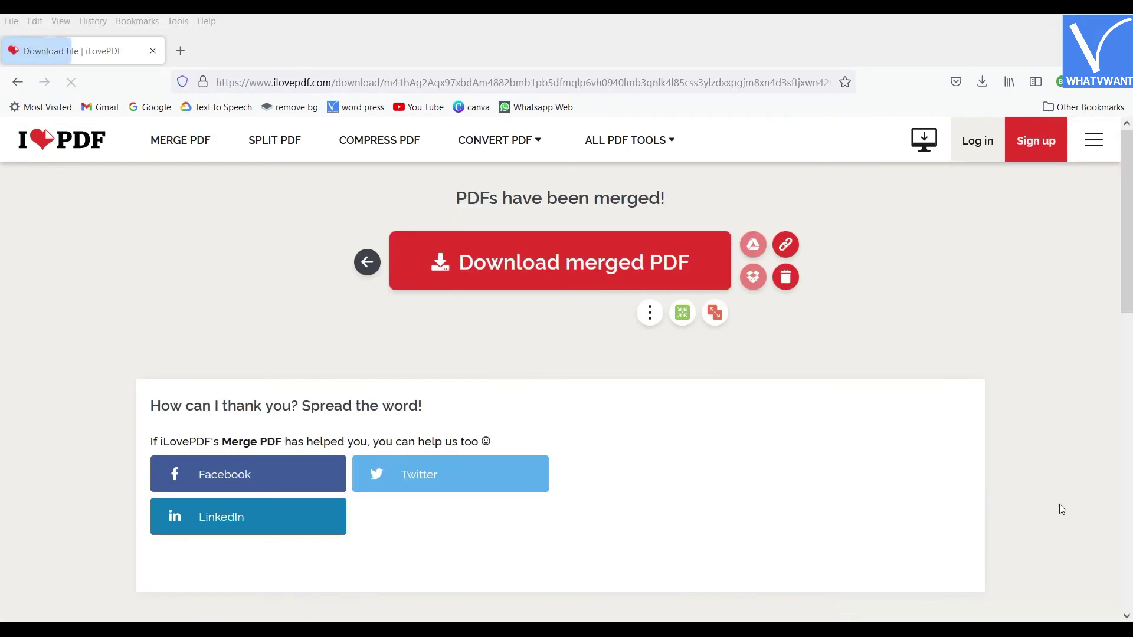
click(560, 287)
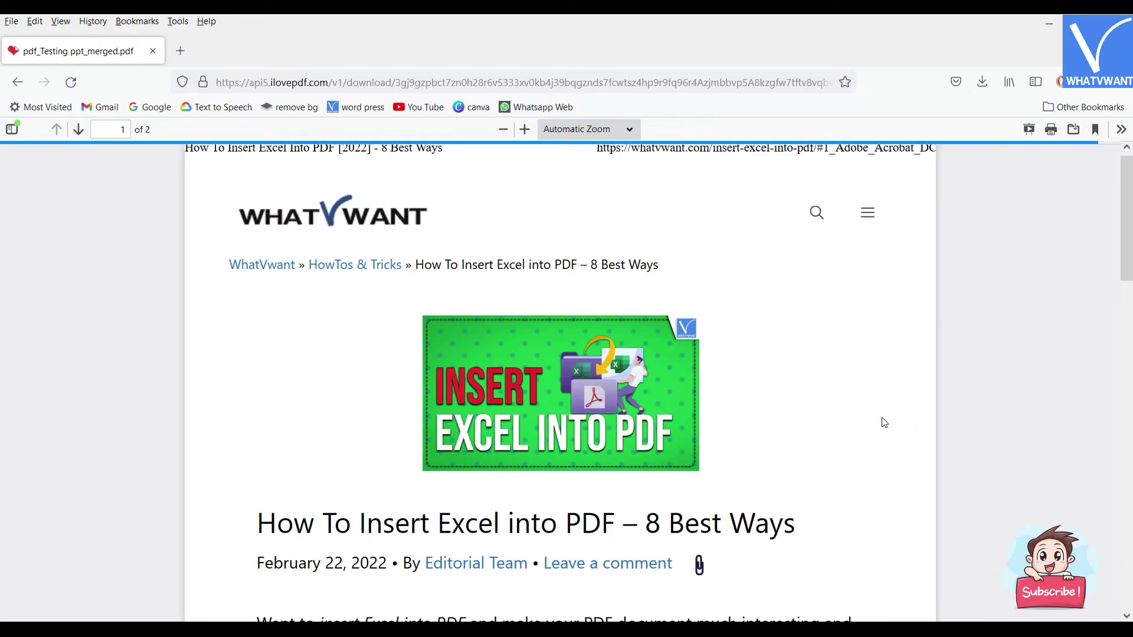
scroll(883, 423, down, 10)
scroll(884, 422, down, 3)
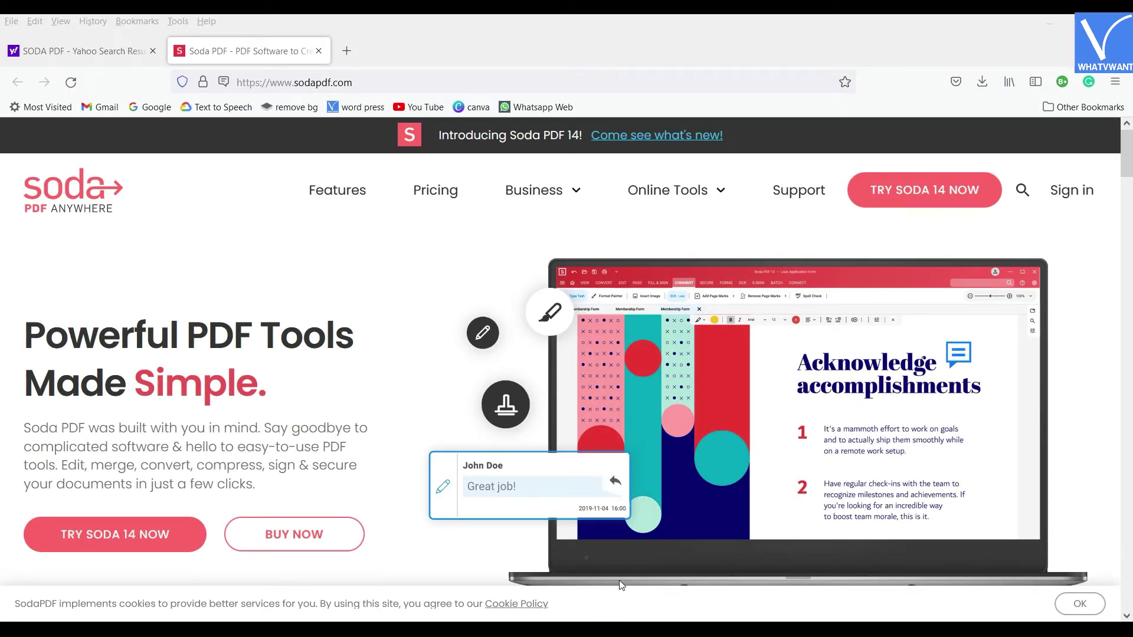
Choose the PDF Merge tool from Soda PDF's Online Tools menu.
click(667, 190)
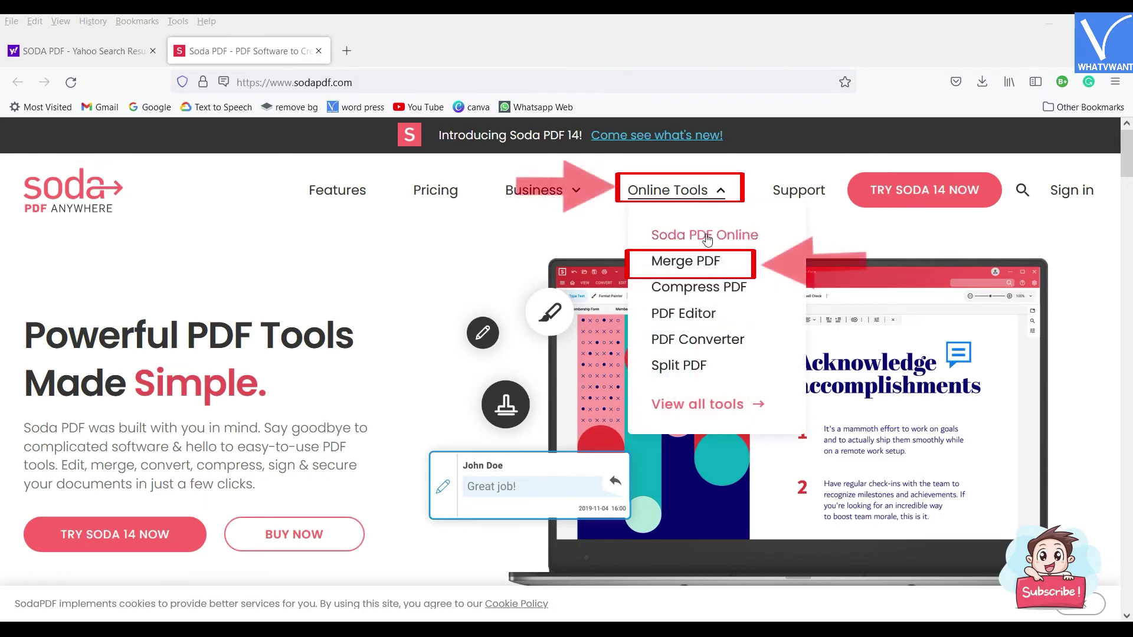
click(746, 255)
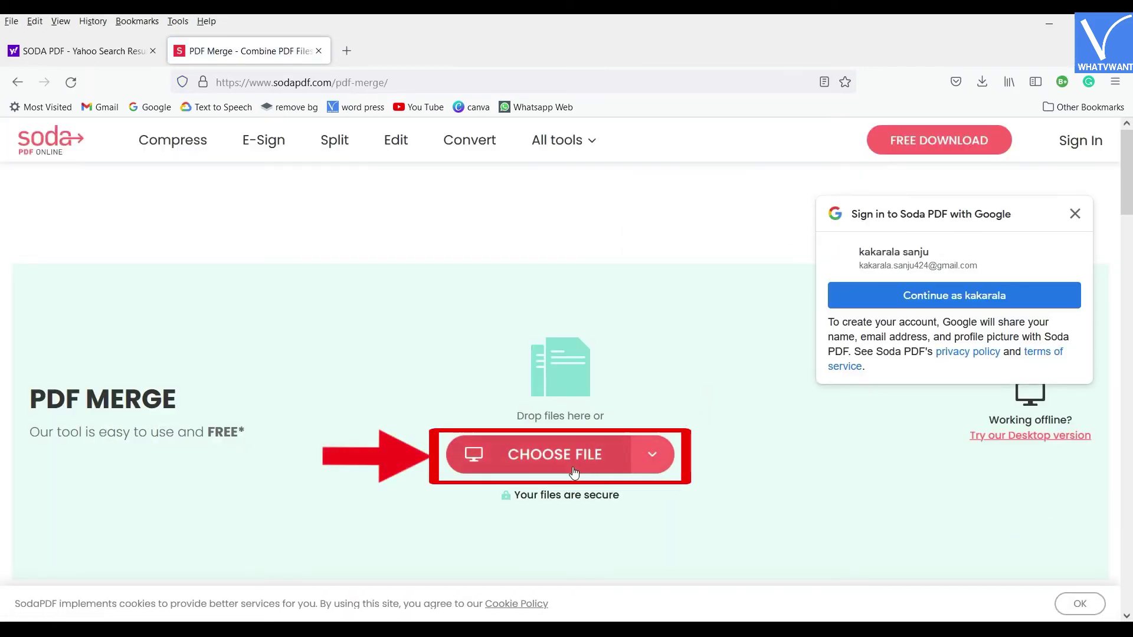
Upload pdf and Testing ppt, merge them, and download SodaPDF-merged-Merging Result.pdf.
click(548, 460)
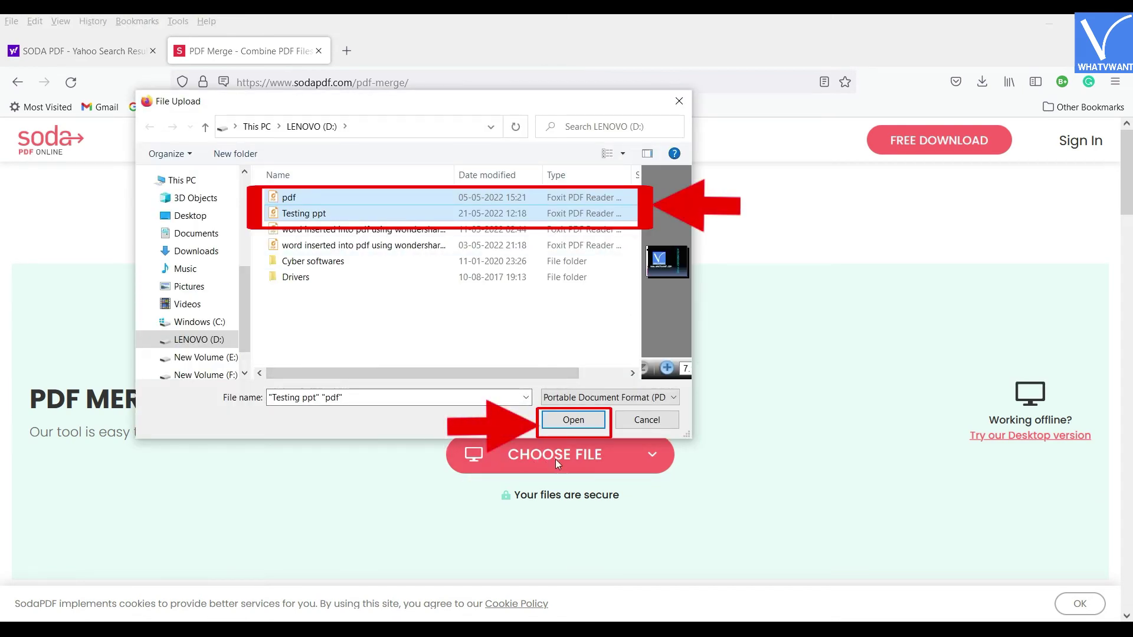
key(Return)
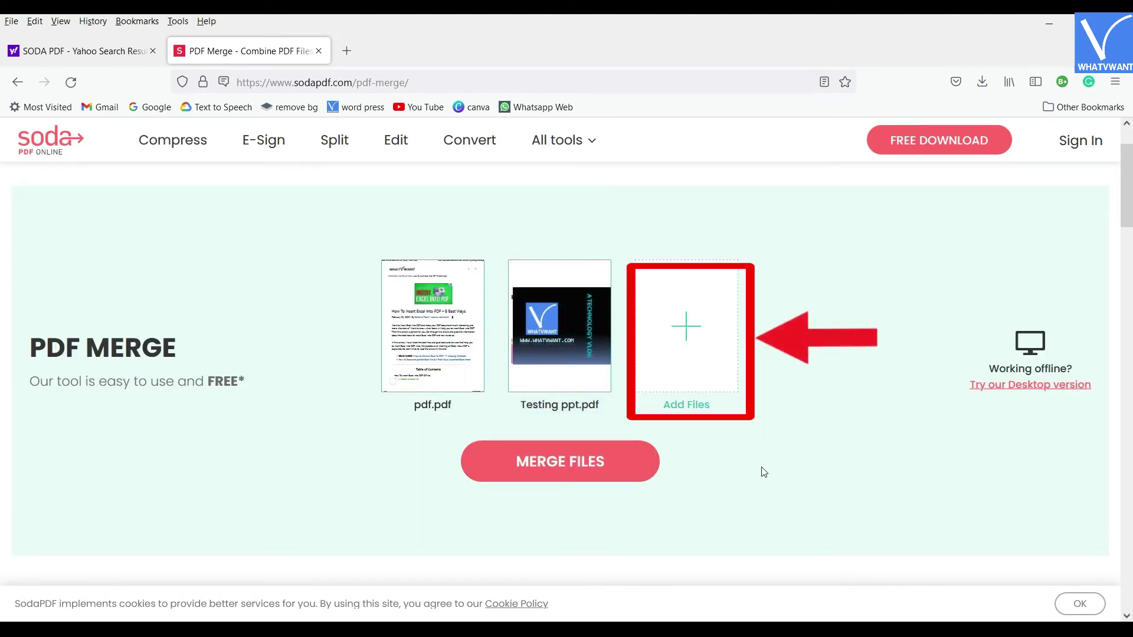
double_click(568, 475)
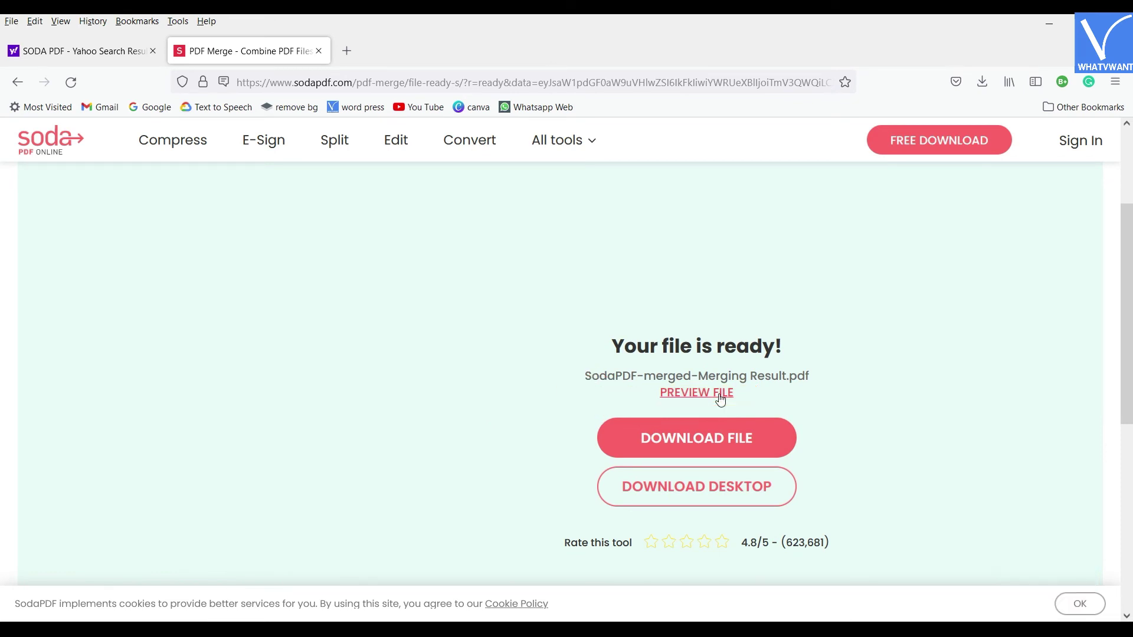
click(691, 453)
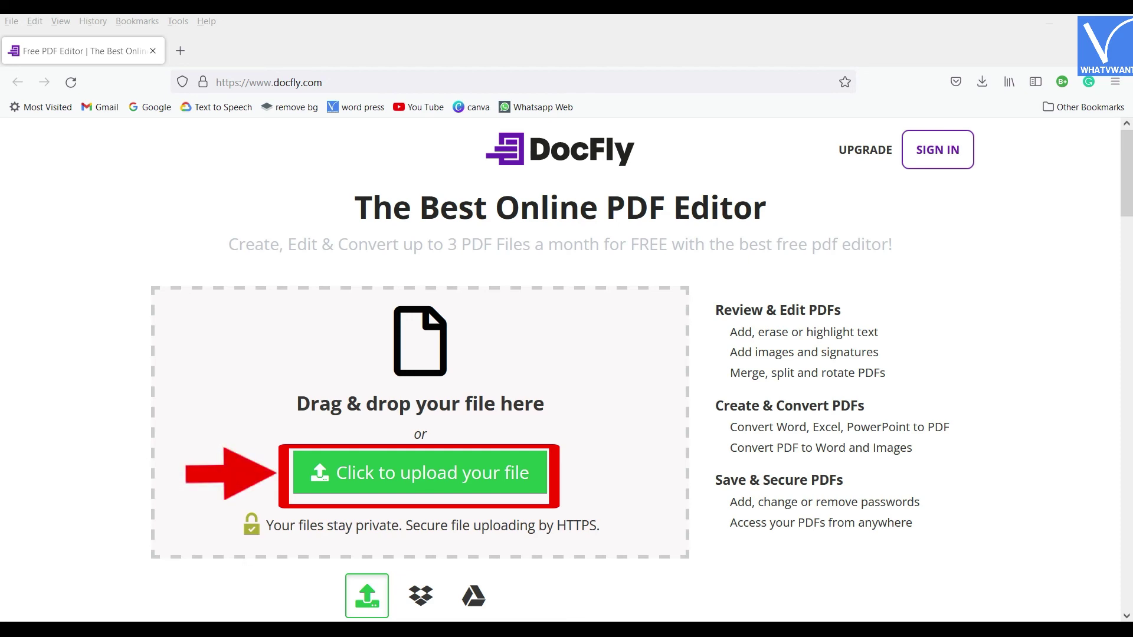
Upload the files pdf and Testing ppt to DocFly.
click(423, 487)
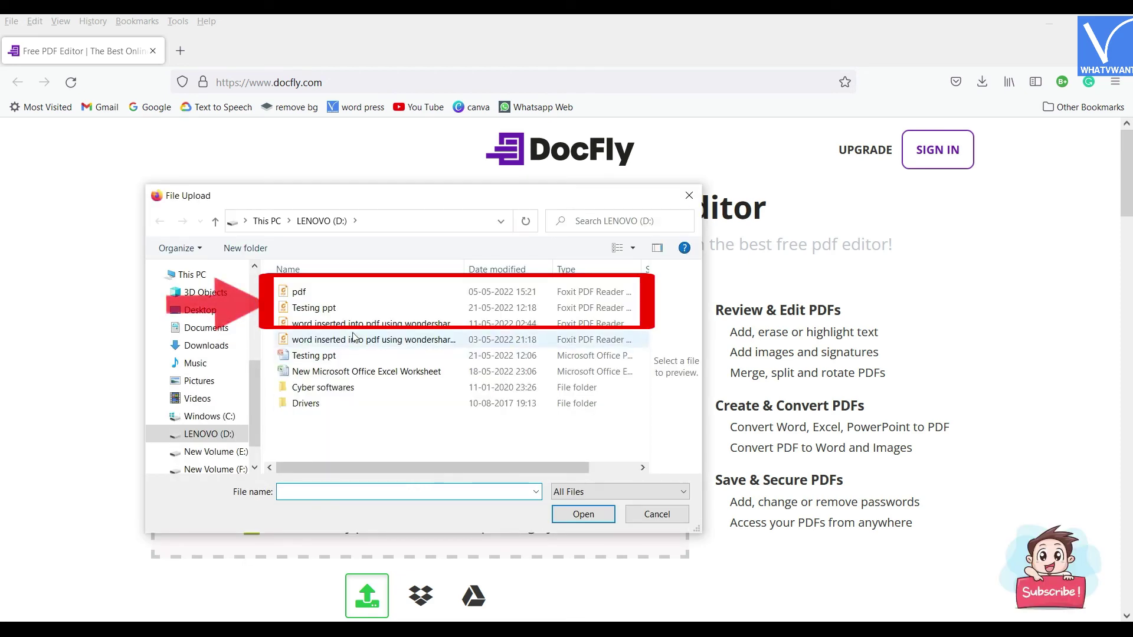
click(340, 293)
ctrl+click(330, 307)
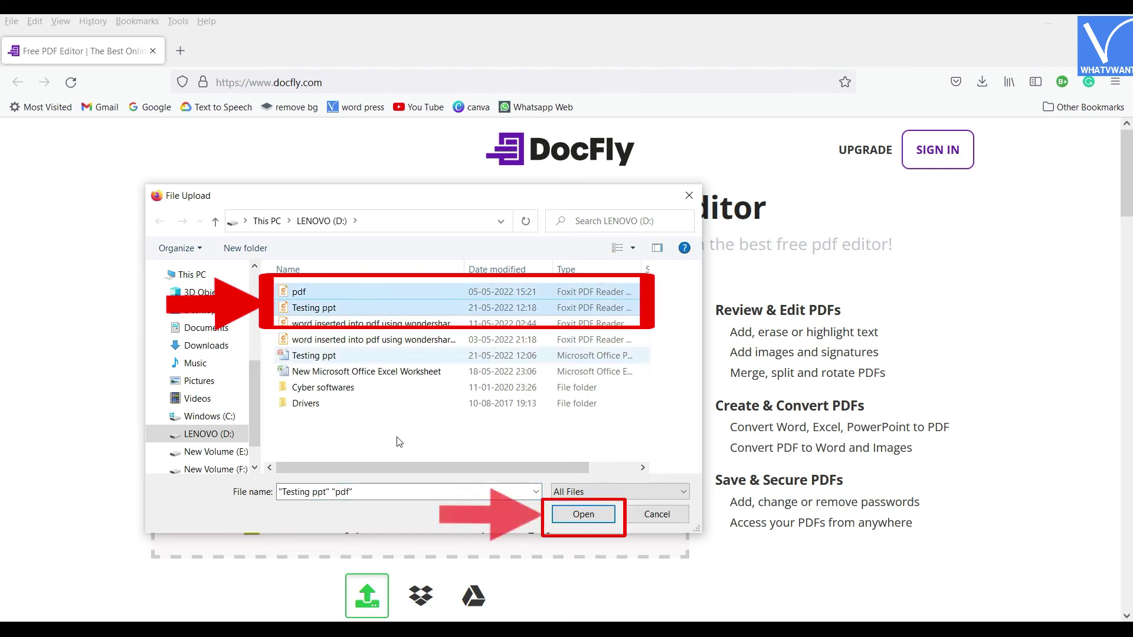
click(592, 522)
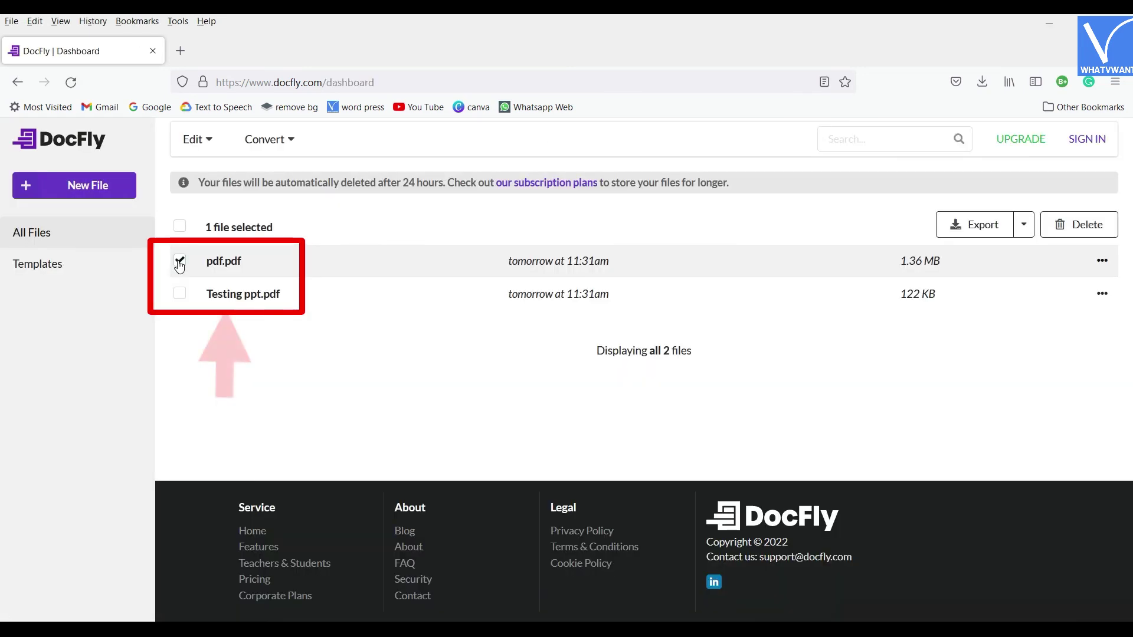
Select both uploaded PDFs and choose the merge tool from the Edit menu.
click(181, 294)
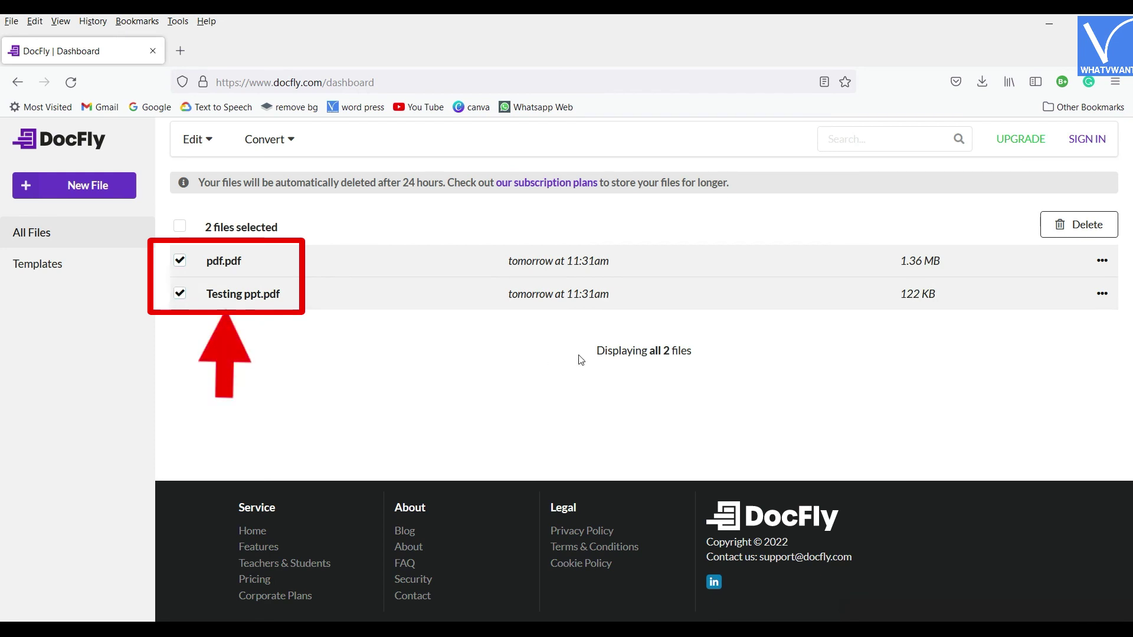
click(213, 147)
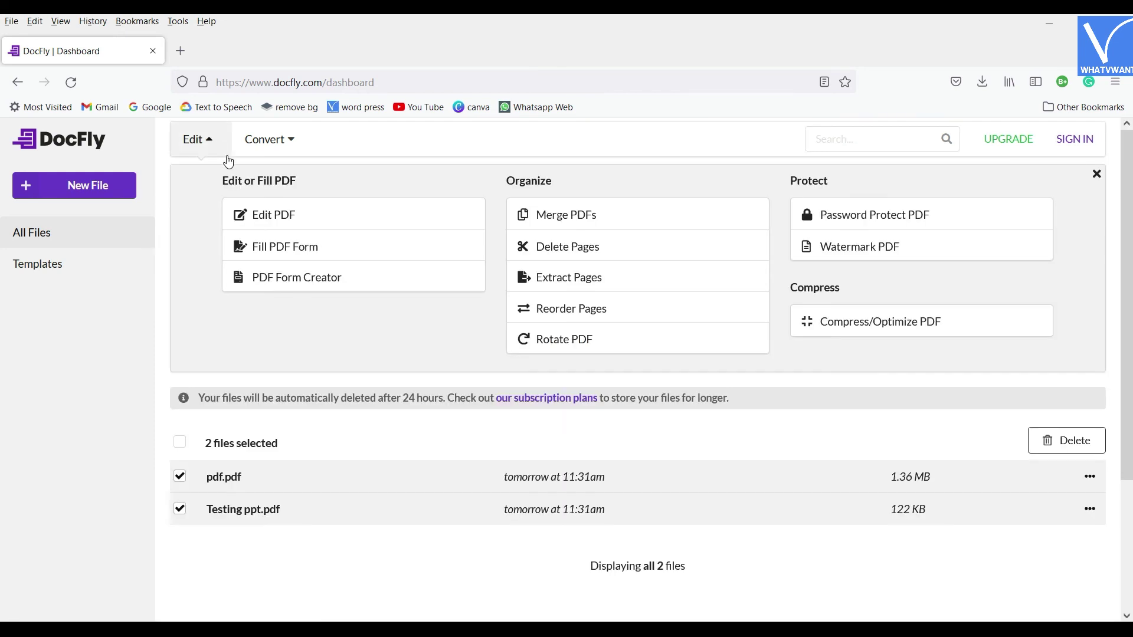
click(608, 223)
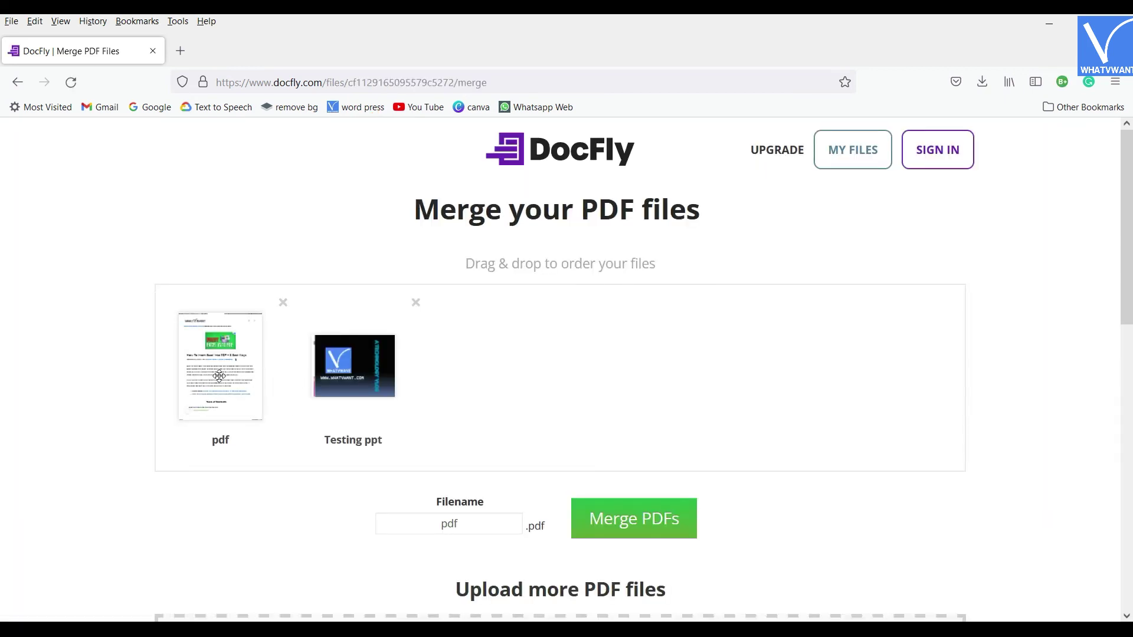
Merge the two files into a 1.47 MB pdf.pdf, open it in the editor and save.
drag(219, 376, 524, 399)
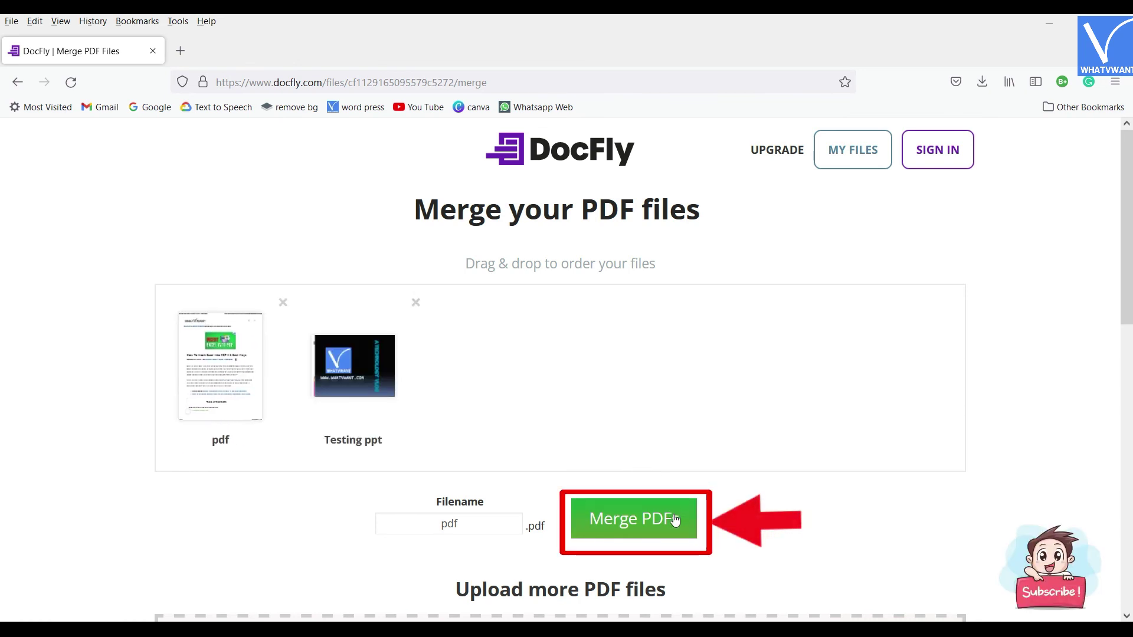
click(627, 536)
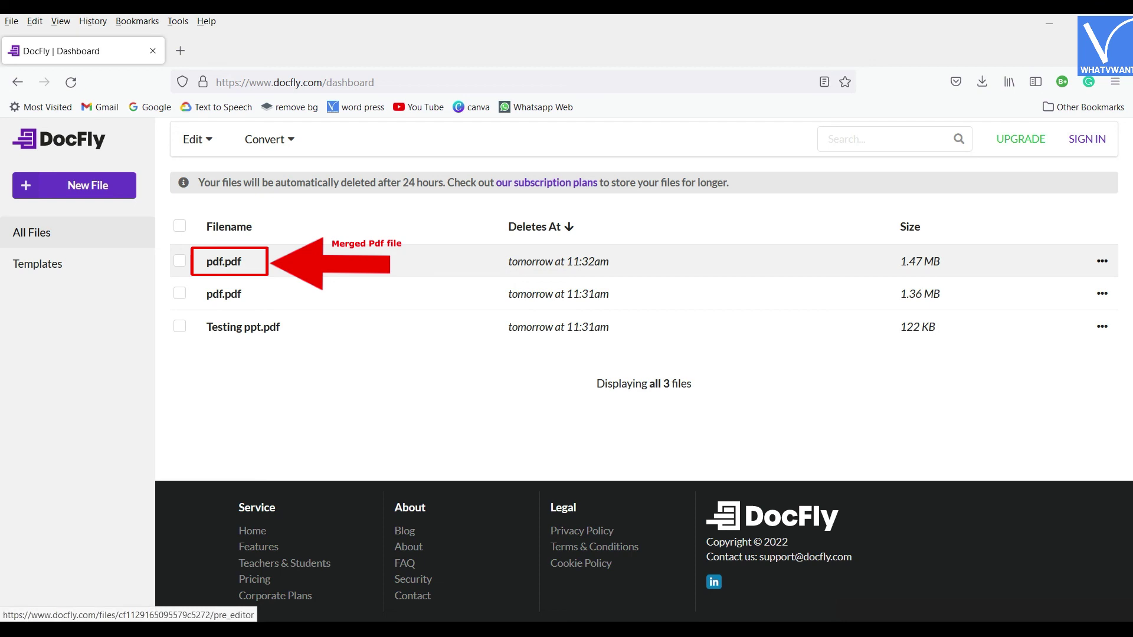
click(224, 262)
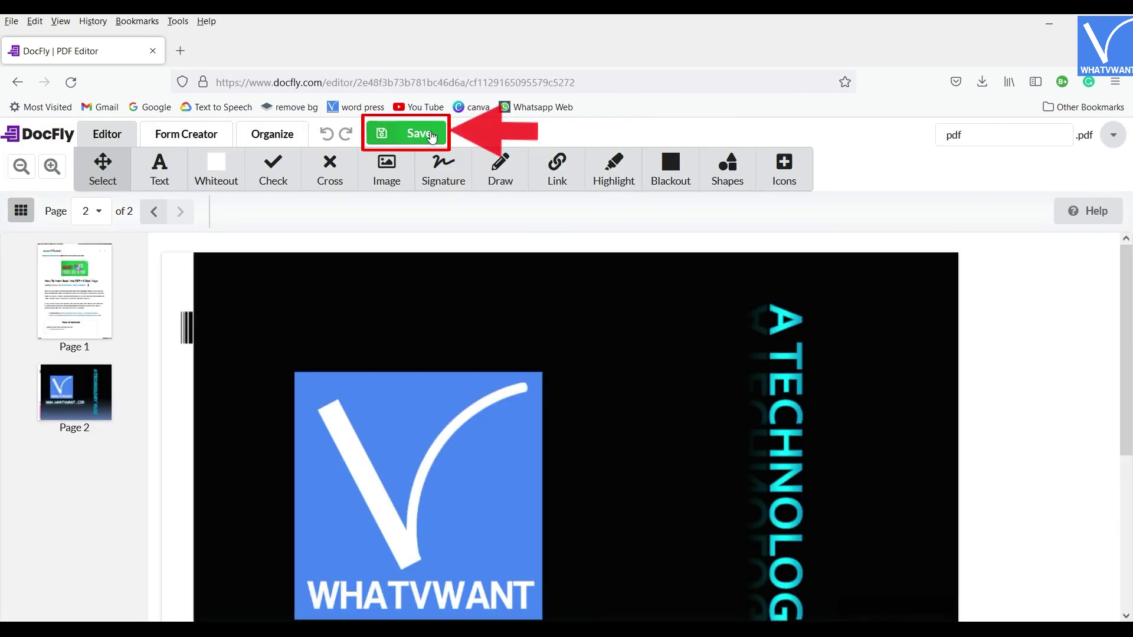
click(555, 134)
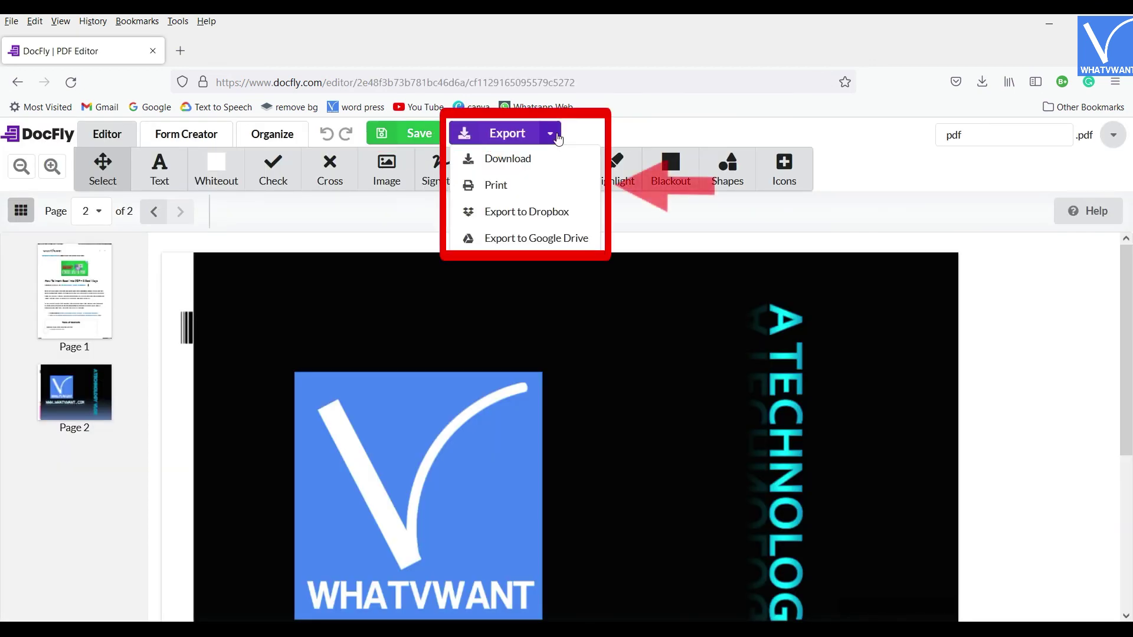